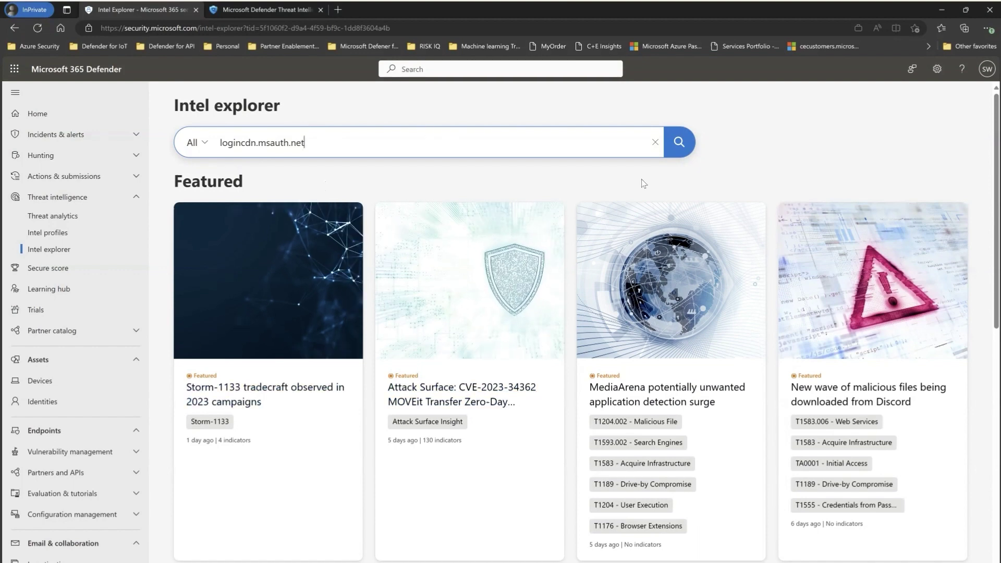
# Search Intel explorer for logincdn.msauth.net and review the host's summary, including its reputation, insights and resolutions.
pyautogui.click(679, 142)
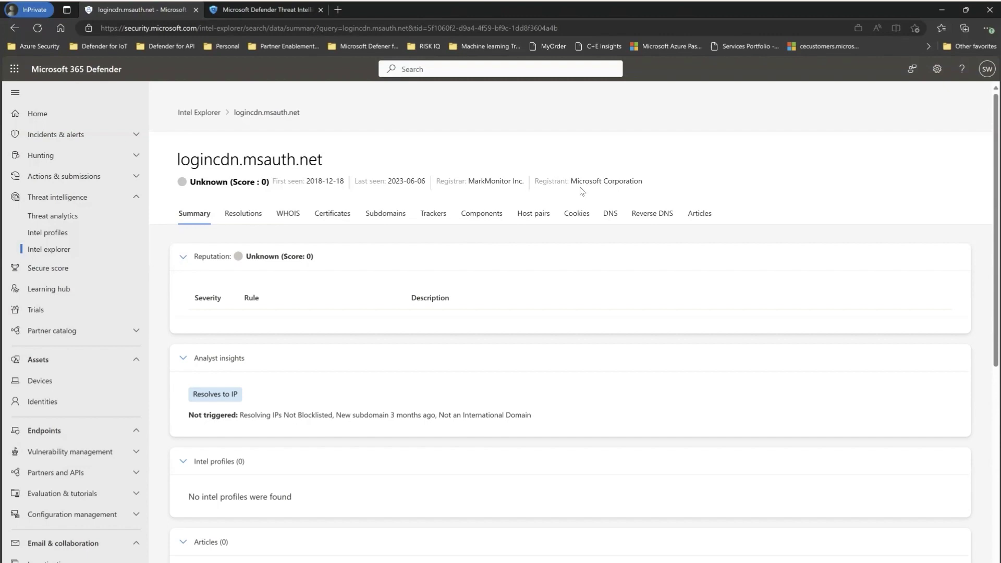
pyautogui.scroll(-6, 369, 245)
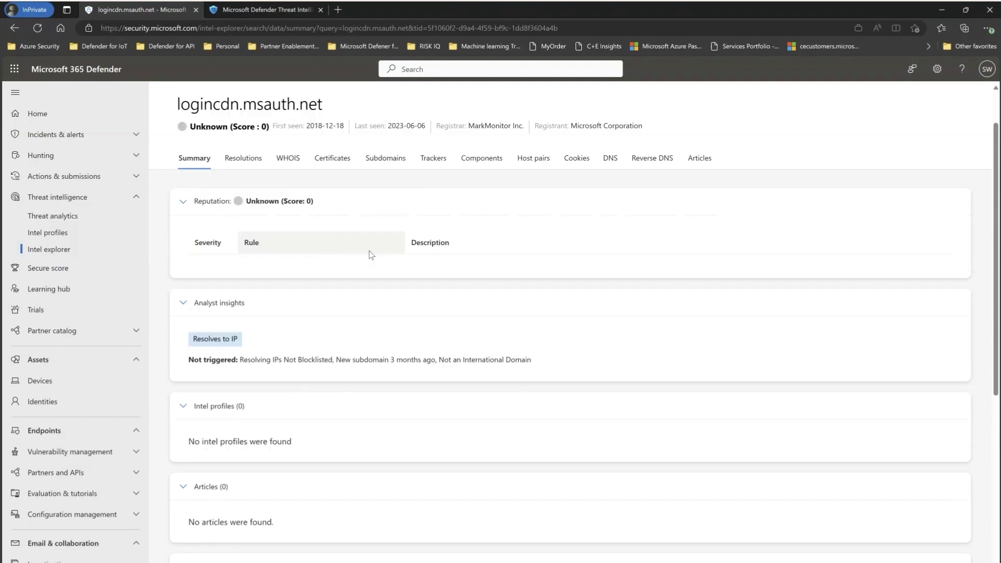
pyautogui.scroll(-1, 363, 292)
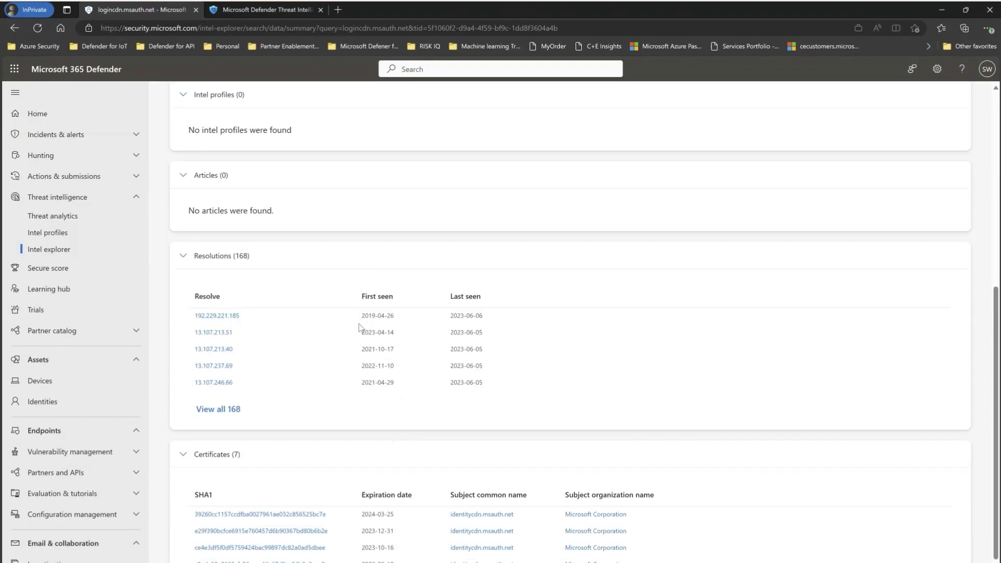
pyautogui.scroll(7, 381, 432)
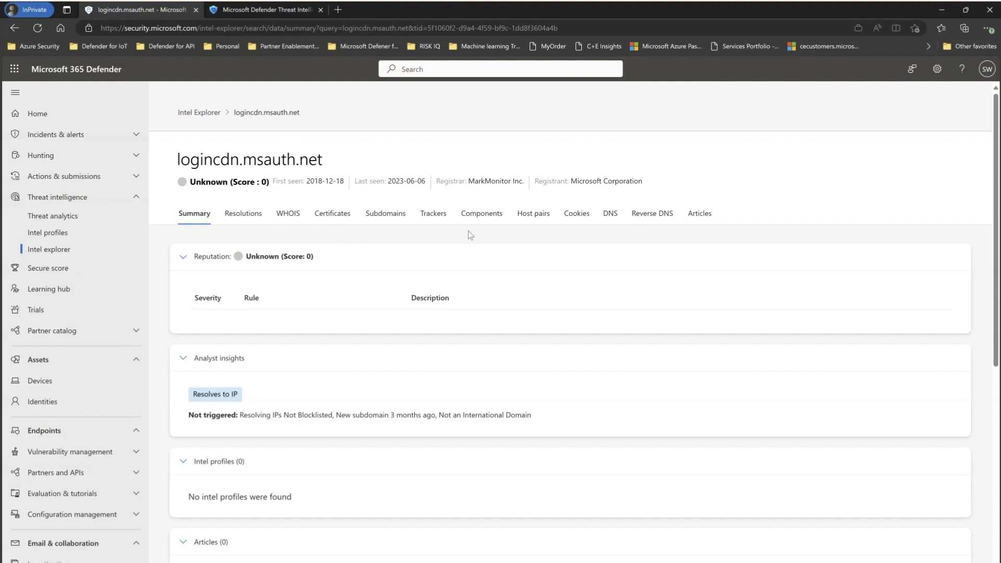
# Filter the host pairs of logincdn.msauth.net by child hostname logincdn.msauth.net and cause img.src.
pyautogui.click(540, 219)
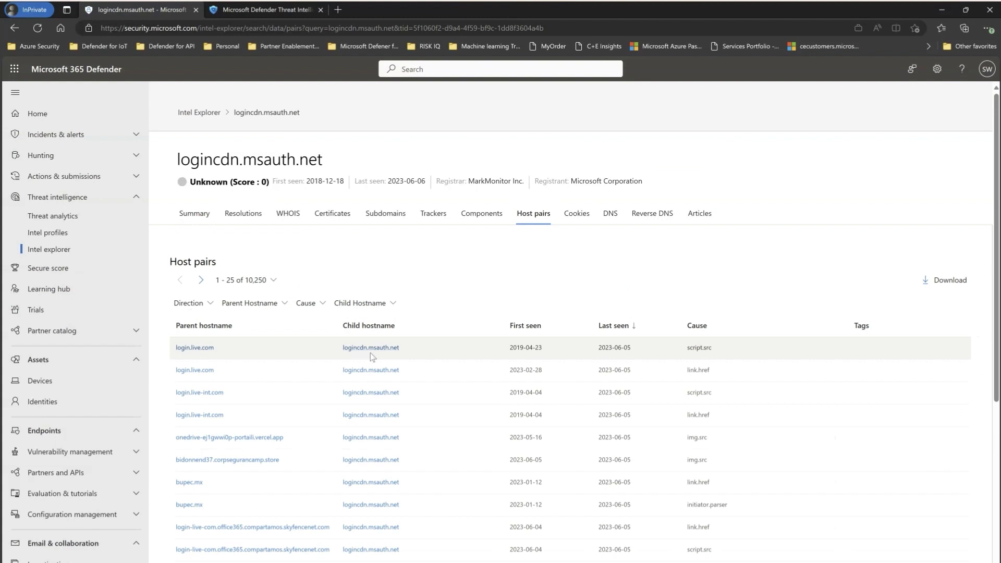
pyautogui.click(307, 305)
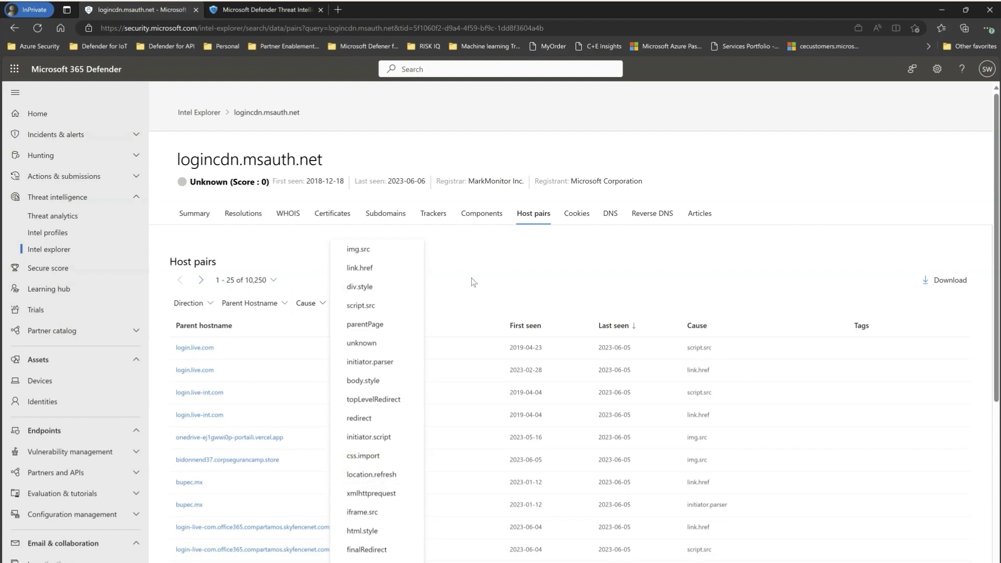
pyautogui.click(488, 270)
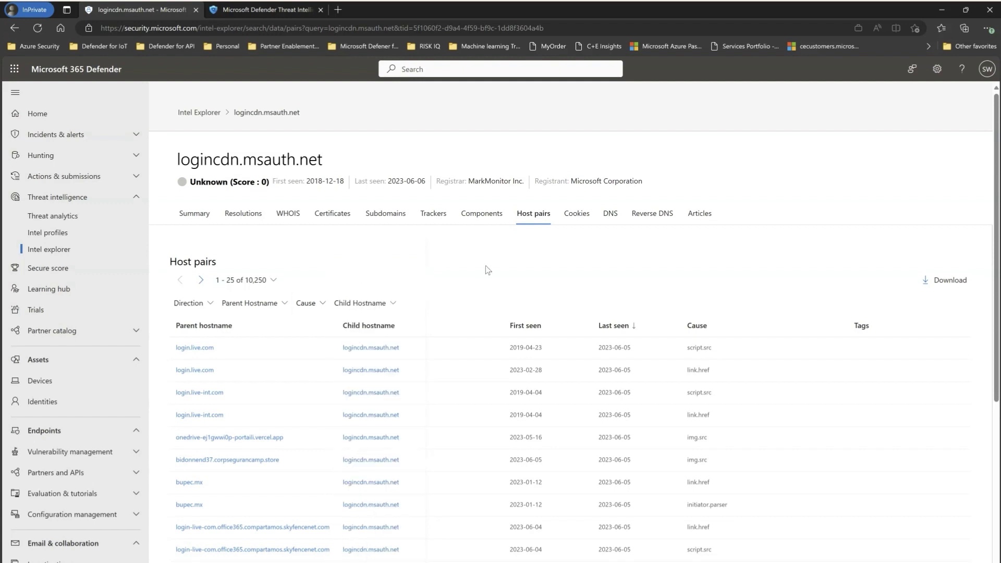
pyautogui.click(365, 303)
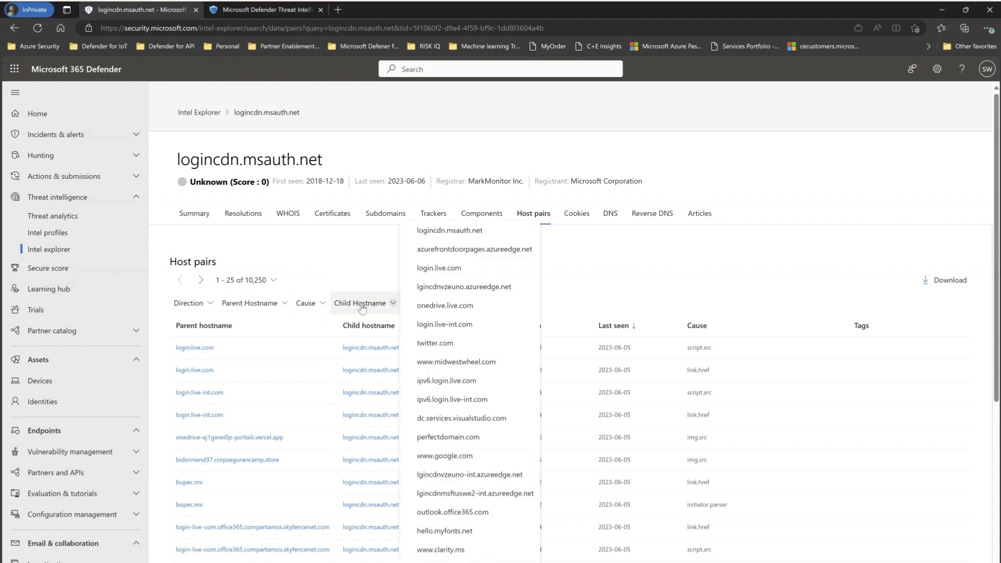
pyautogui.click(446, 231)
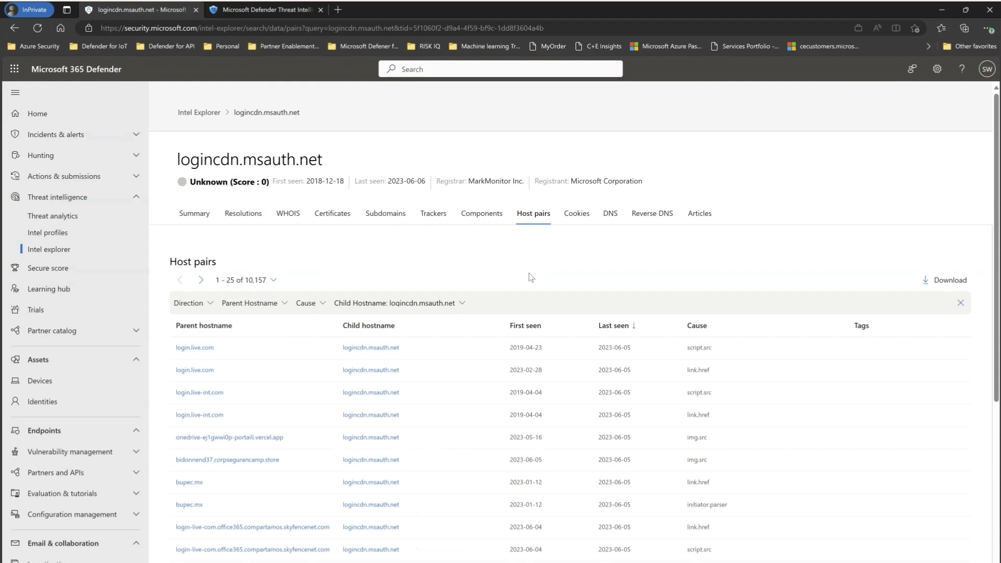
pyautogui.click(310, 304)
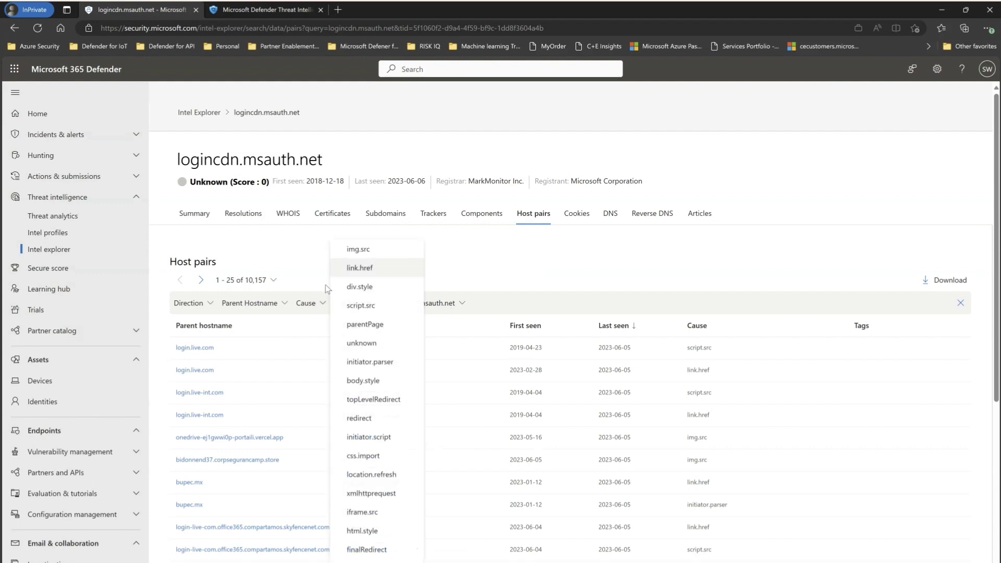
pyautogui.click(367, 252)
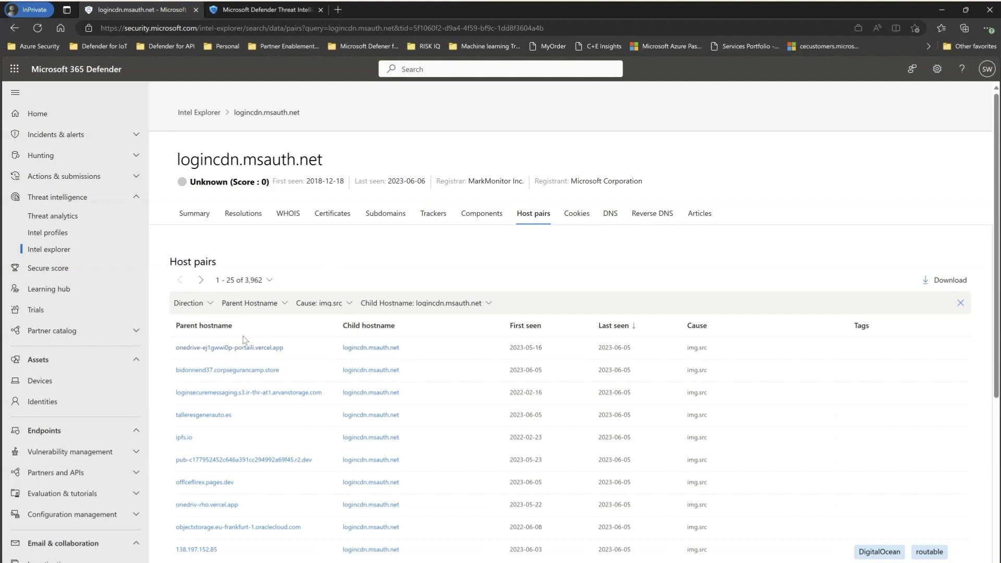
# Open the parent host onedrive-ej1gwwi0p-portaili.vercel.app in a separate browser tab and review its summary and host pairs.
pyautogui.scroll(-2, 242, 353)
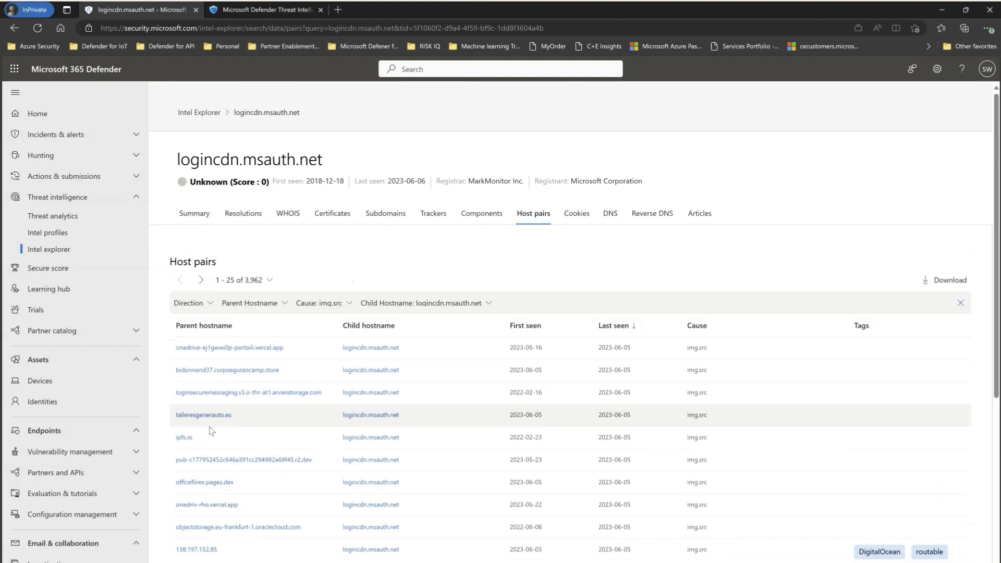
pyautogui.click(233, 348)
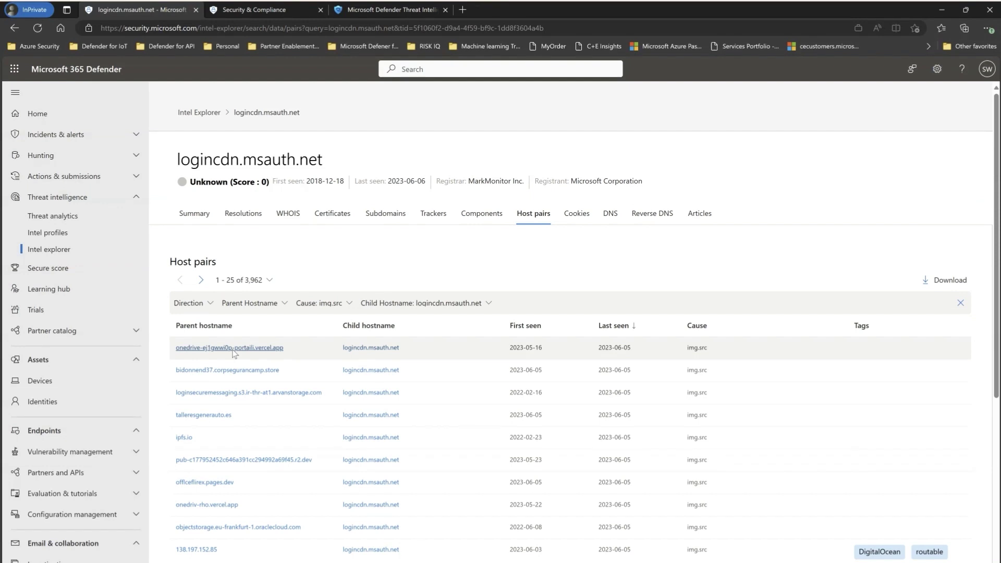
pyautogui.click(246, 13)
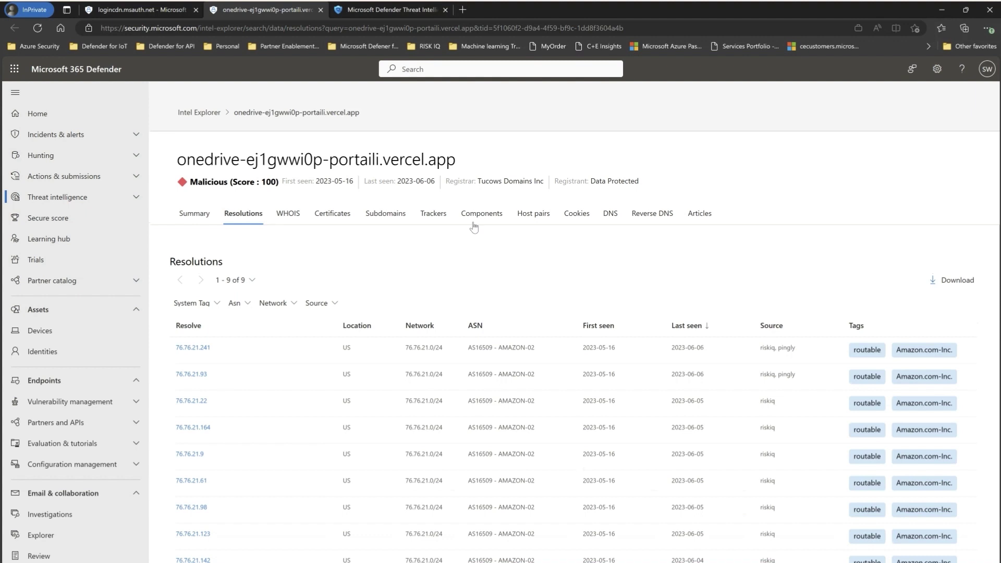
pyautogui.click(195, 215)
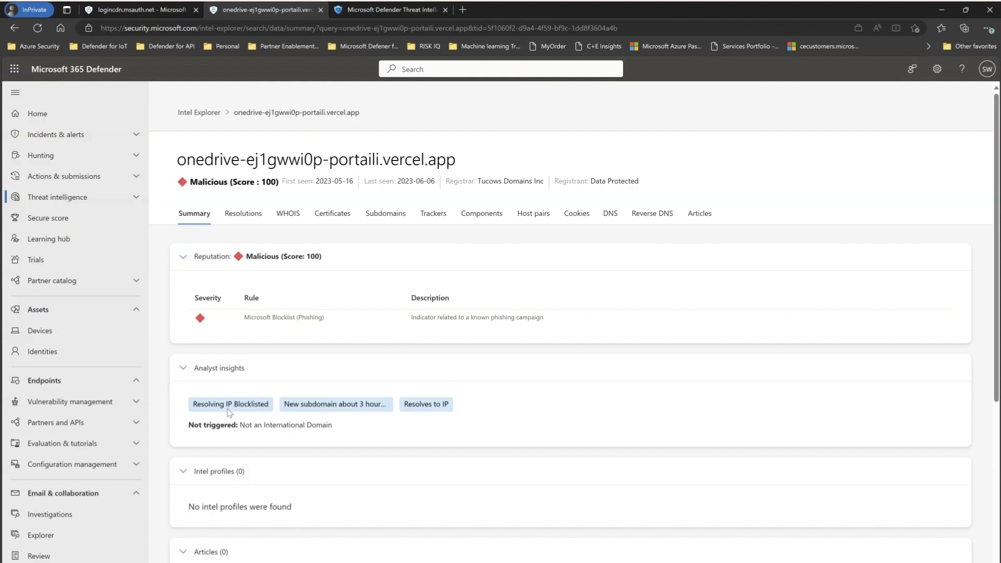
pyautogui.moveTo(335, 409)
pyautogui.click(529, 226)
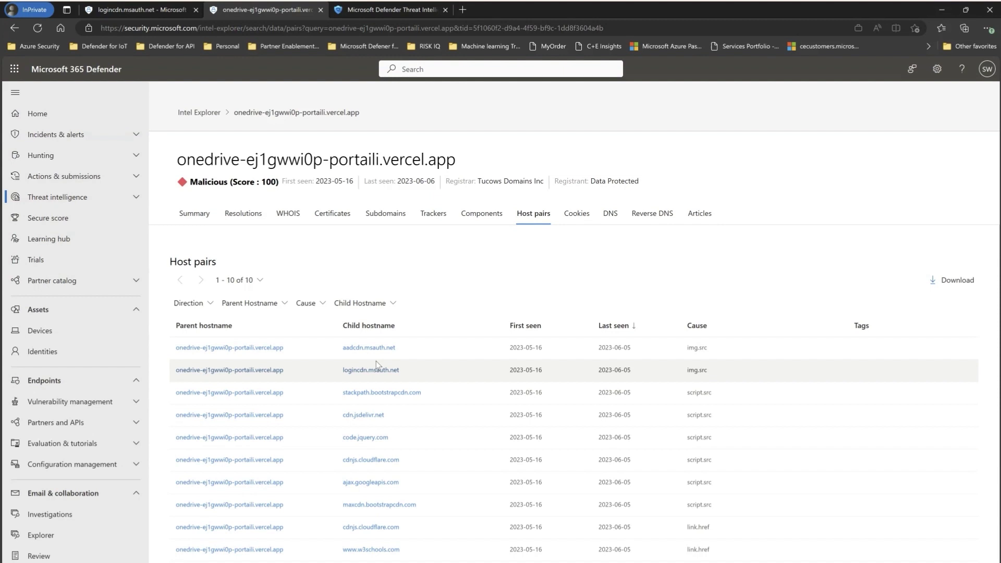
pyautogui.click(200, 224)
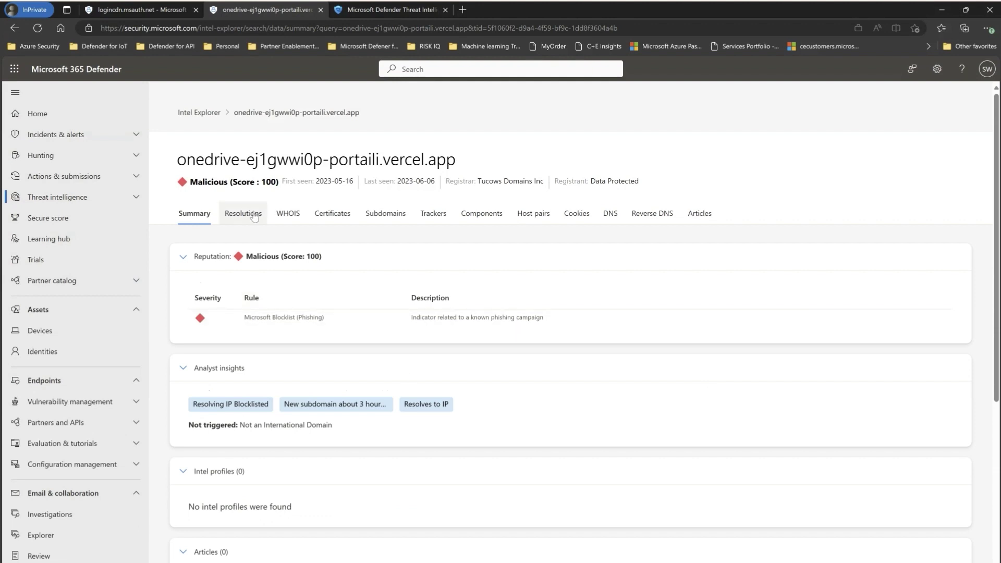
# From the filtered logincdn.msauth.net host pairs, open the bidonnend37, loginsecuremessaging and pub-c177952452c646a391cc294992a69f45 parent hosts in separate browser tabs.
pyautogui.click(142, 11)
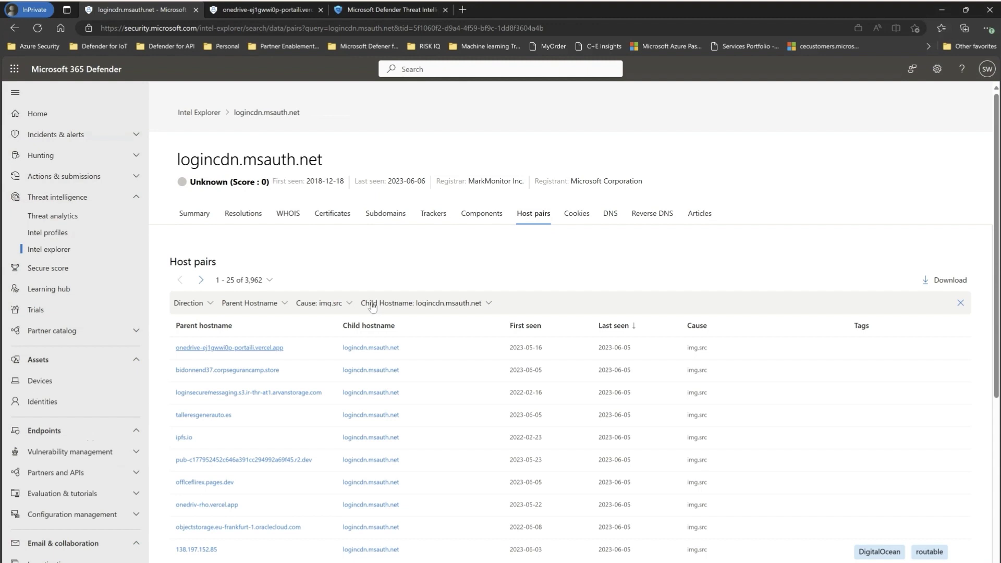
pyautogui.scroll(-1, 367, 313)
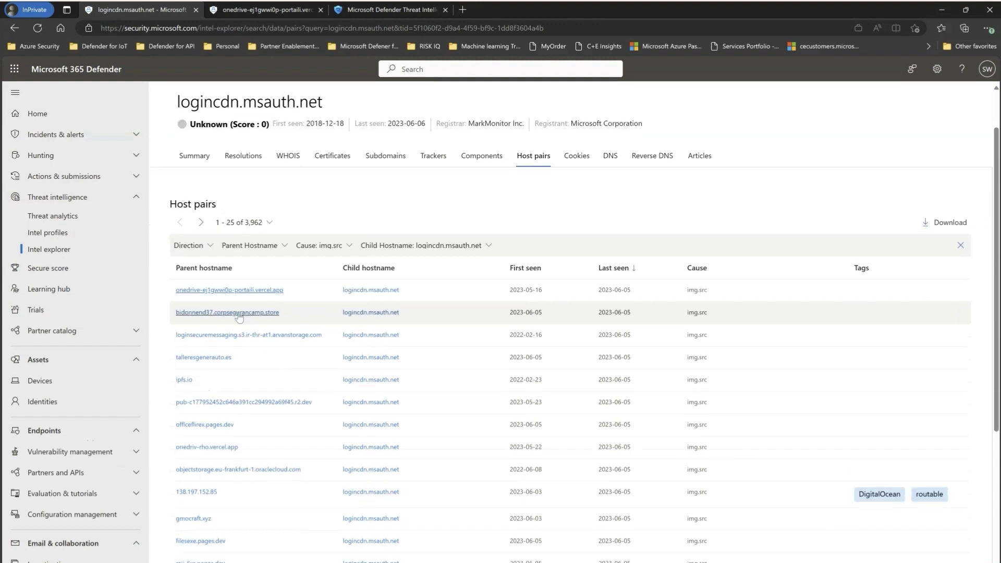
pyautogui.keyDown('ctrl'); pyautogui.click(238, 313); pyautogui.keyUp('ctrl')
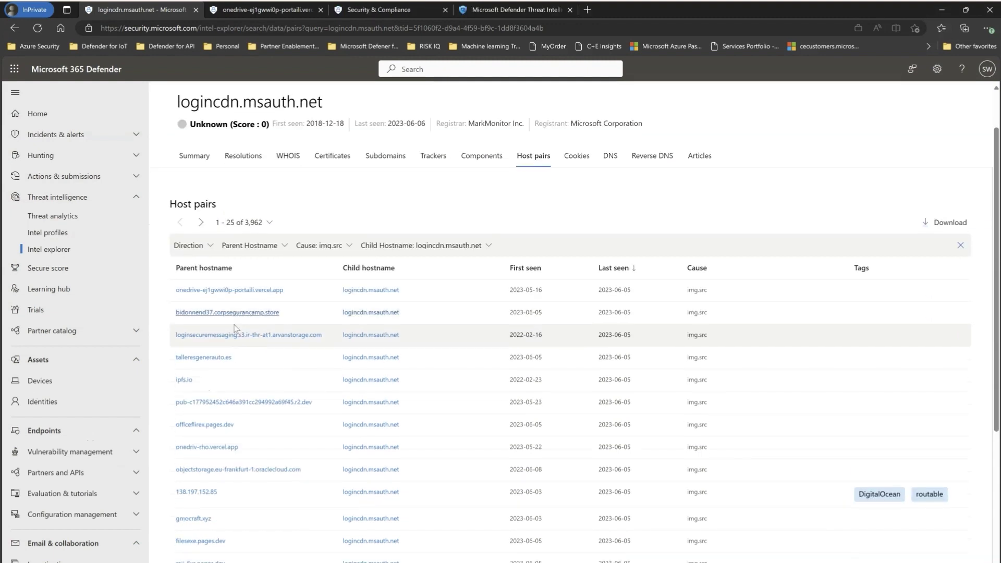
pyautogui.keyDown('ctrl'); pyautogui.click(259, 337); pyautogui.keyUp('ctrl')
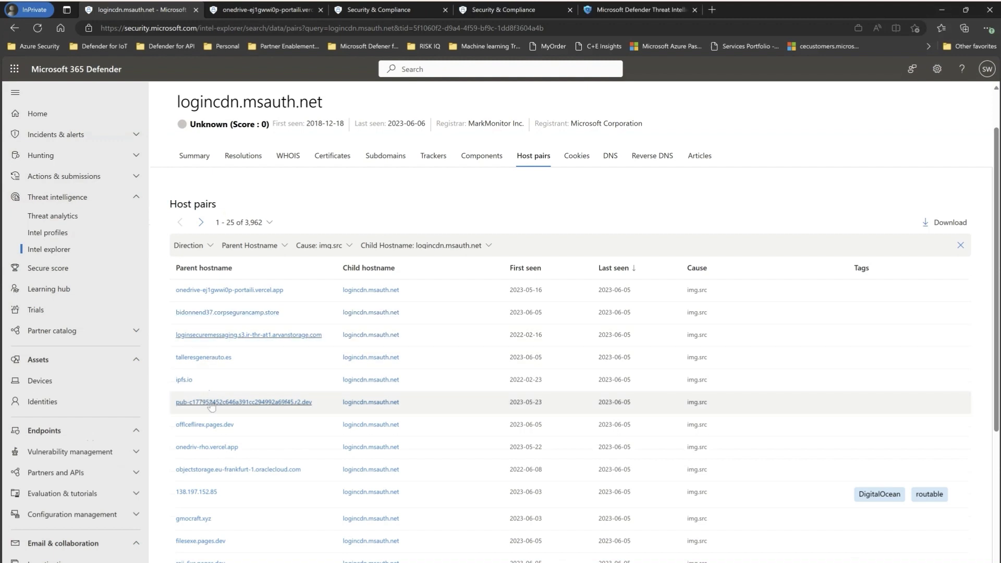
pyautogui.keyDown('ctrl'); pyautogui.click(256, 404); pyautogui.keyUp('ctrl')
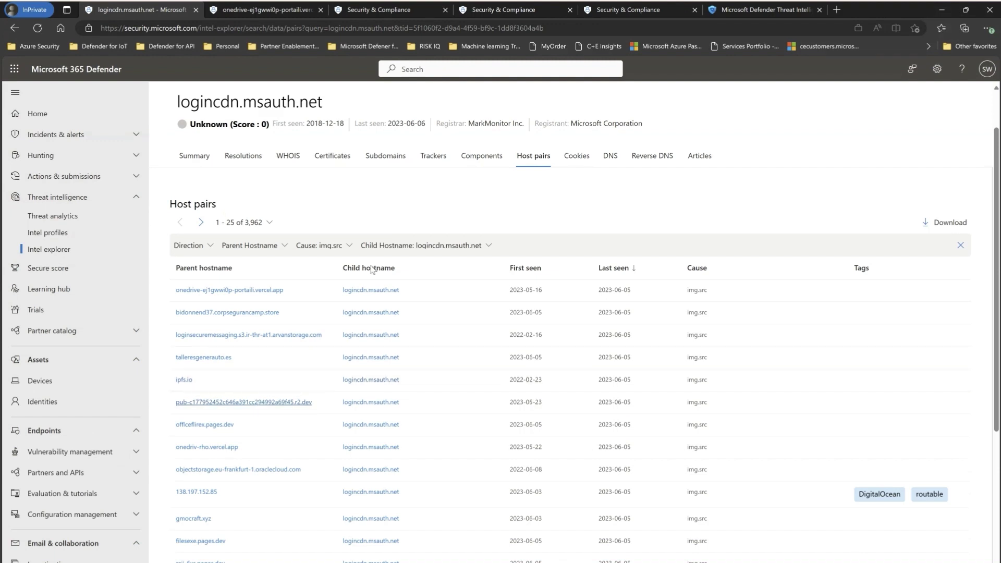
# Review the reputation summaries of the bidonnend37, loginsecuremessaging and pub-c177952452c646a391cc294992a69f45 hosts.
pyautogui.click(370, 12)
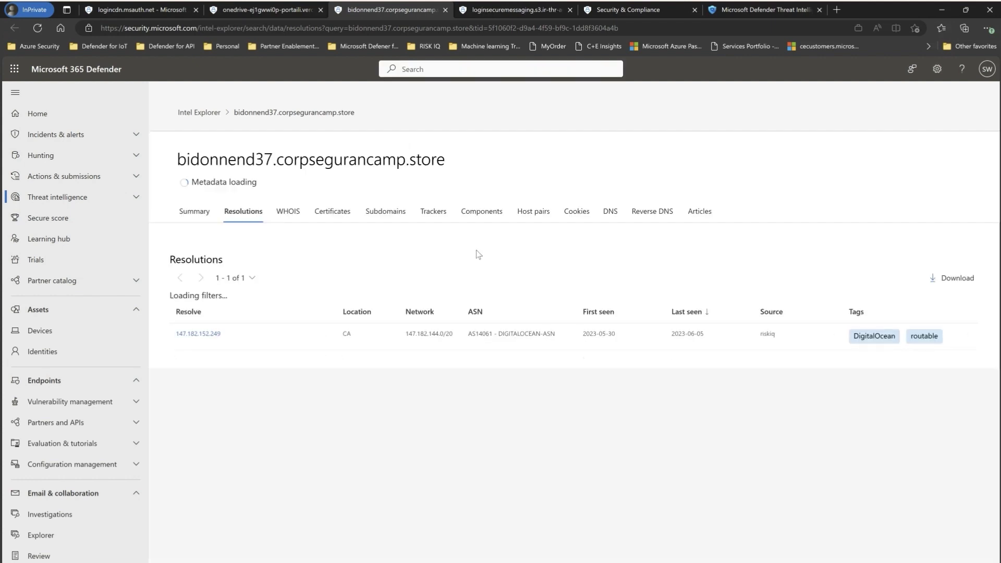
pyautogui.click(193, 214)
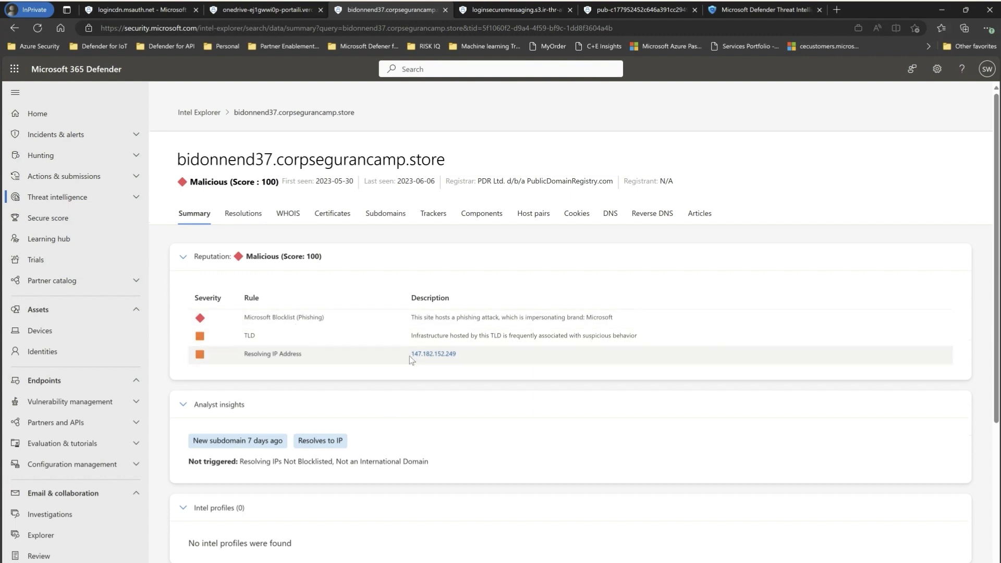
pyautogui.click(510, 12)
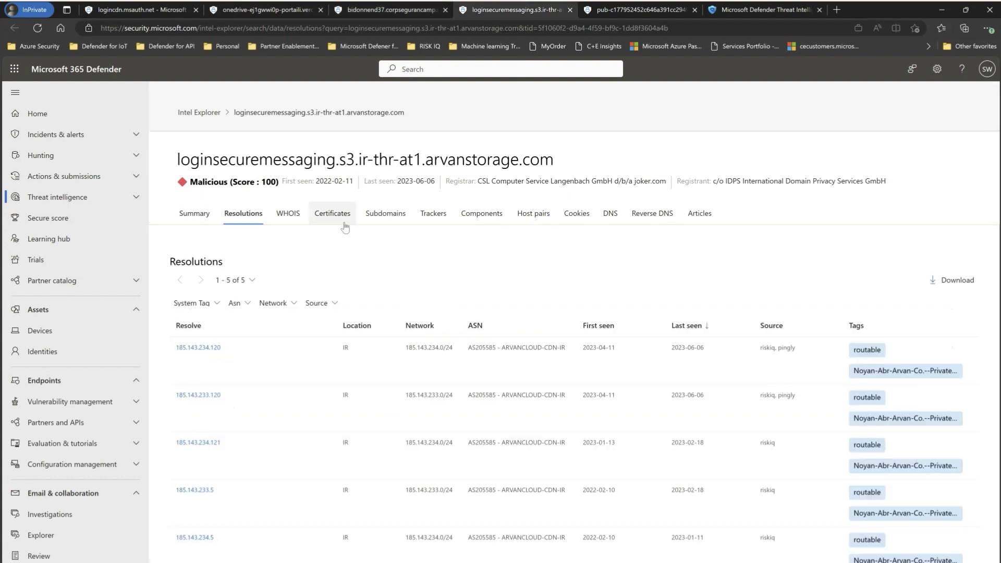
pyautogui.click(203, 222)
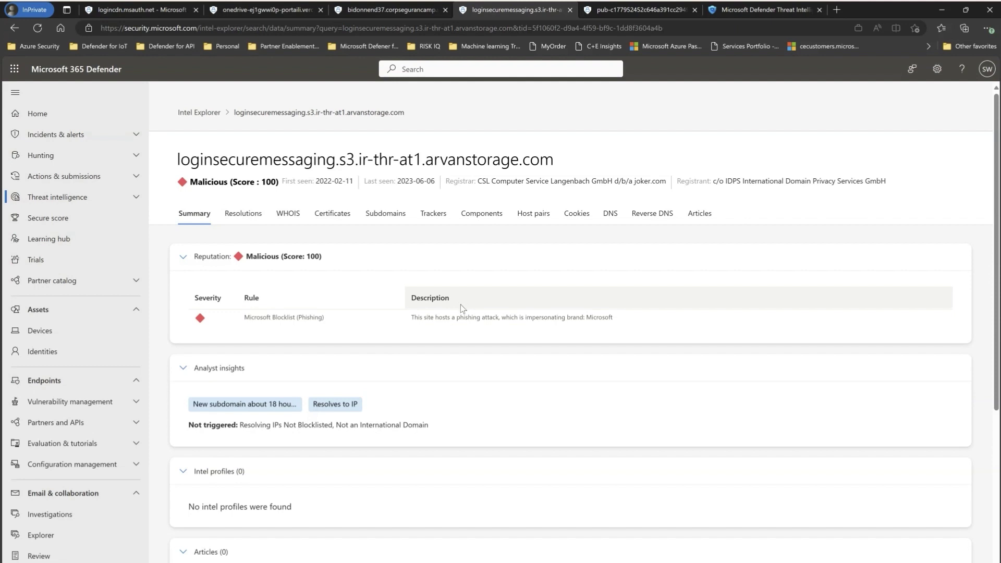
pyautogui.click(610, 8)
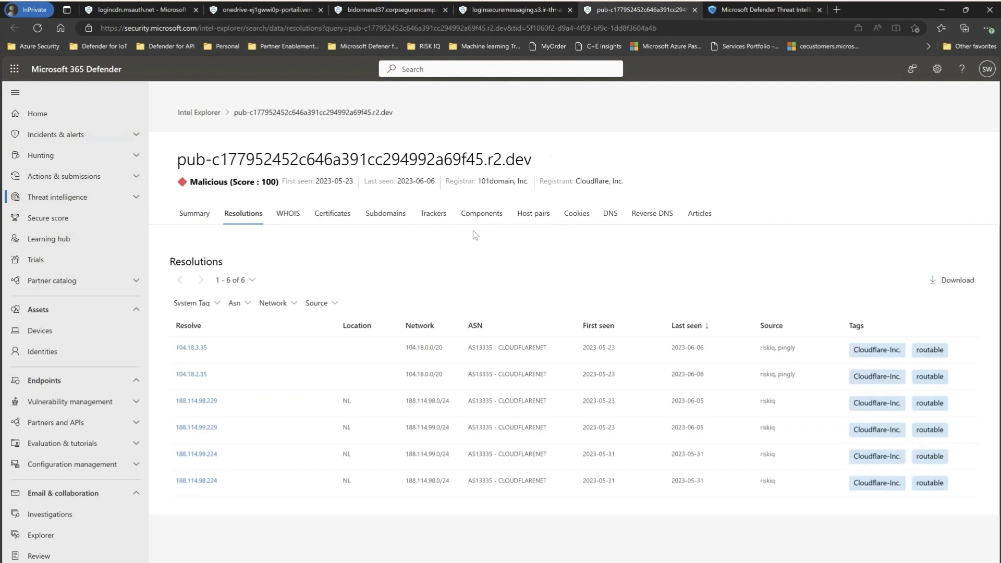
pyautogui.click(189, 214)
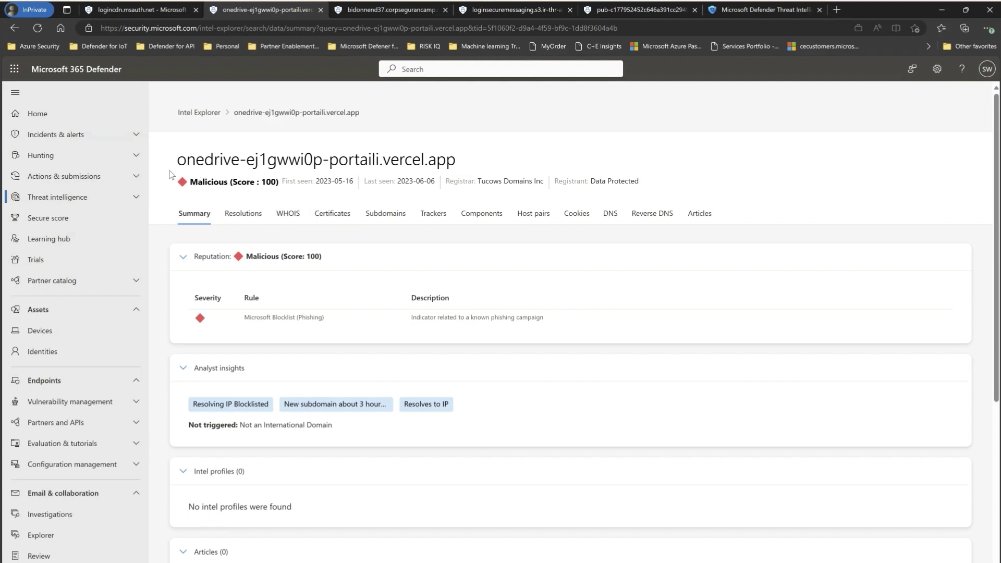
# Copy the hostname onedrive-ej1gwwi0p-portaili.vercel.app from its page title and paste it as a new Intel explorer query.
pyautogui.moveTo(490, 161); pyautogui.dragTo(160, 169)
pyautogui.hotkey('ctrl', 'c')
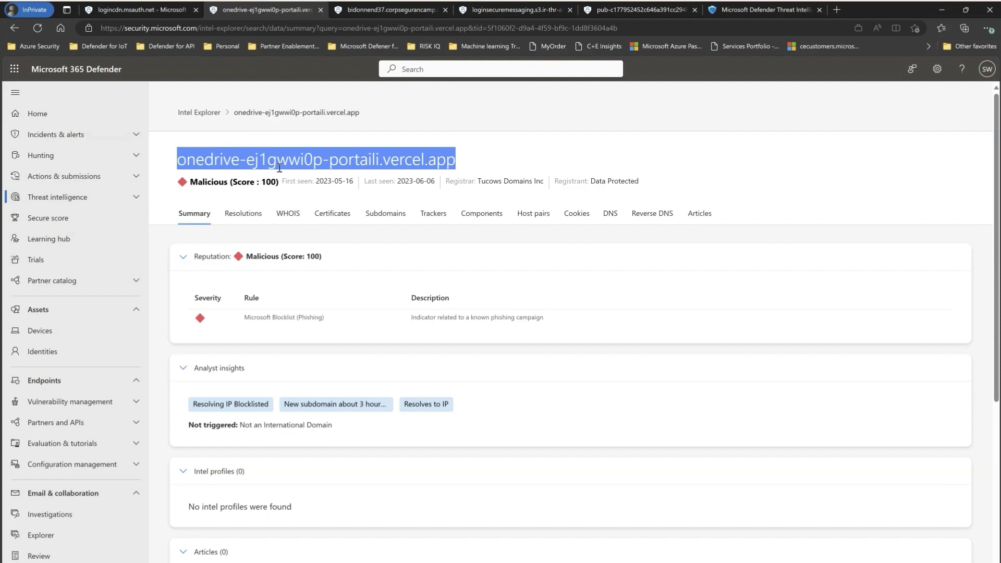
pyautogui.click(136, 197)
pyautogui.click(67, 249)
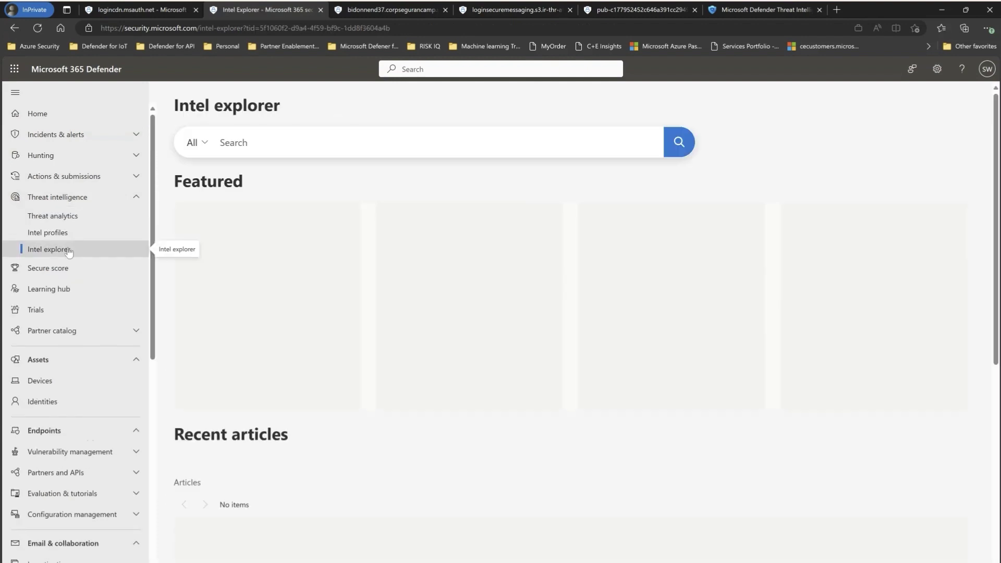
pyautogui.click(347, 145)
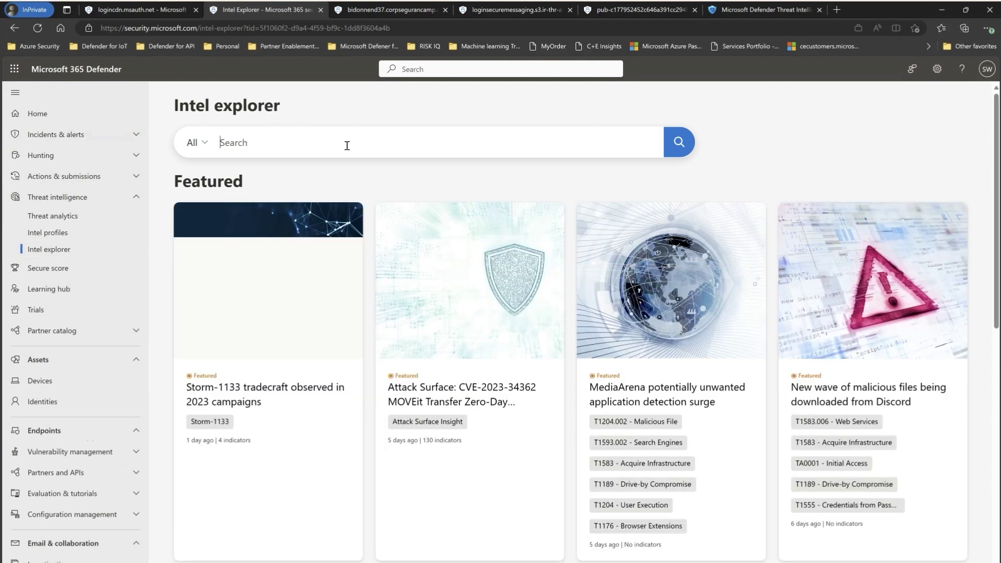
pyautogui.hotkey('ctrl', 'v')
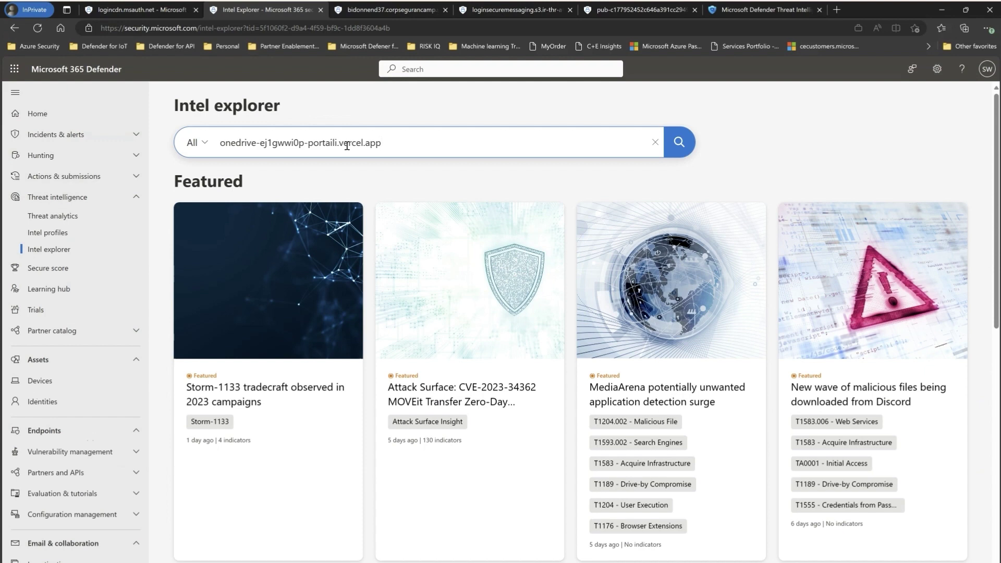
pyautogui.press('Home')
pyautogui.write('http:')
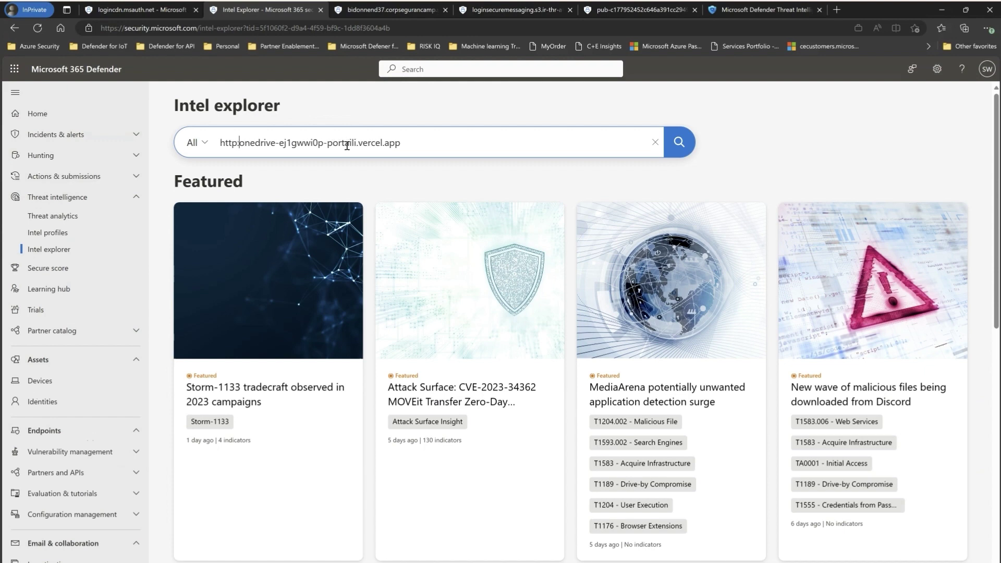
pyautogui.write('//')
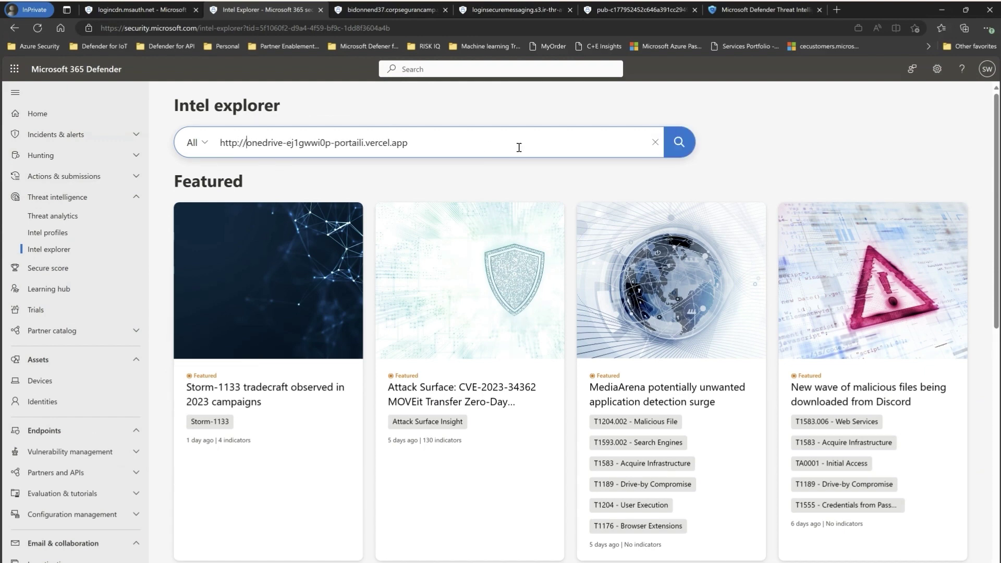
pyautogui.click(679, 142)
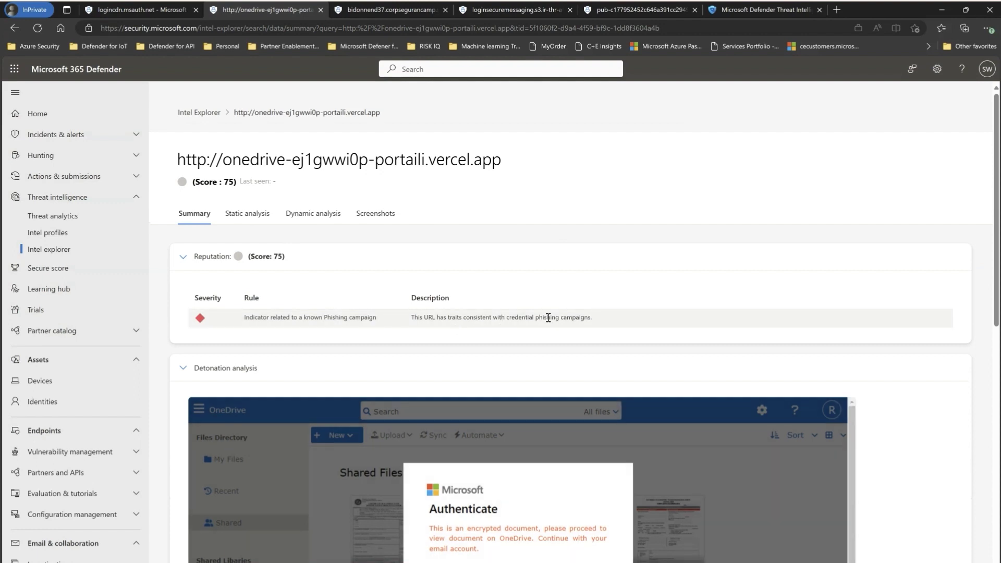
# Enlarge the captured OneDrive page in the URL's detonation analysis, examine its Authenticate prompt at 175% page zoom, and close the enlarged view.
pyautogui.scroll(-5, 611, 284)
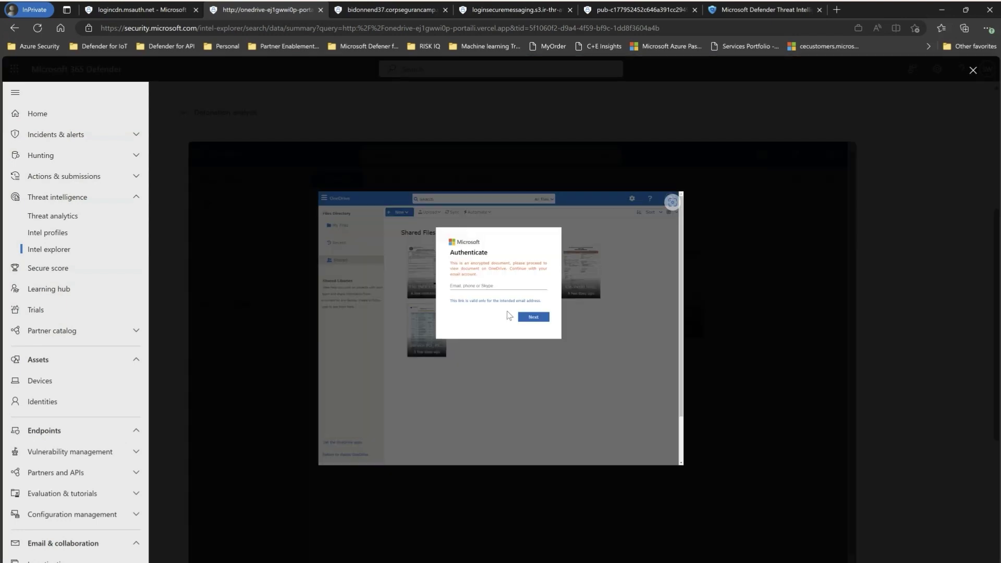
pyautogui.click(508, 315)
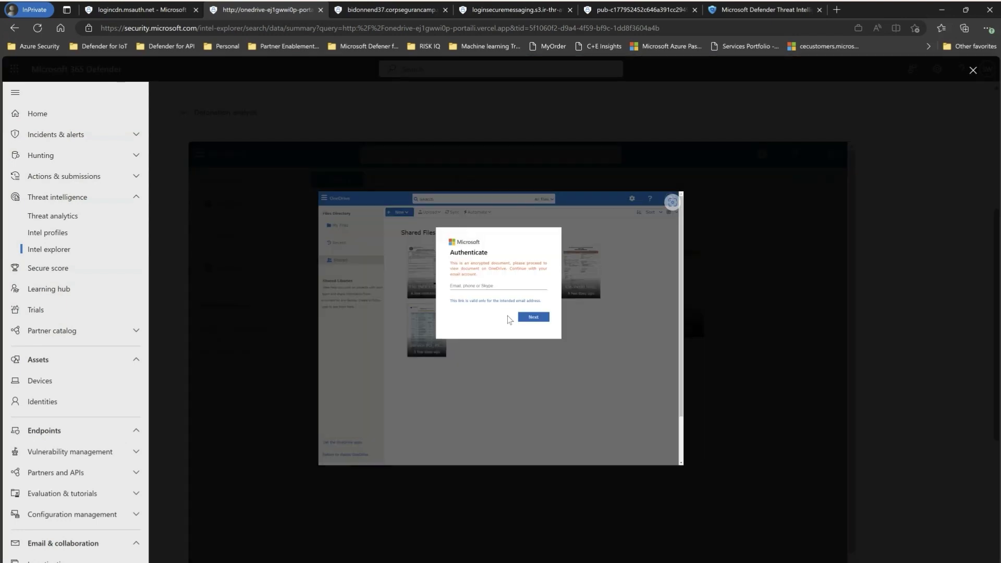
pyautogui.hotkey('ctrl', '+')
pyautogui.hotkey('ctrl', '+')
pyautogui.hotkey('ctrl', '+')
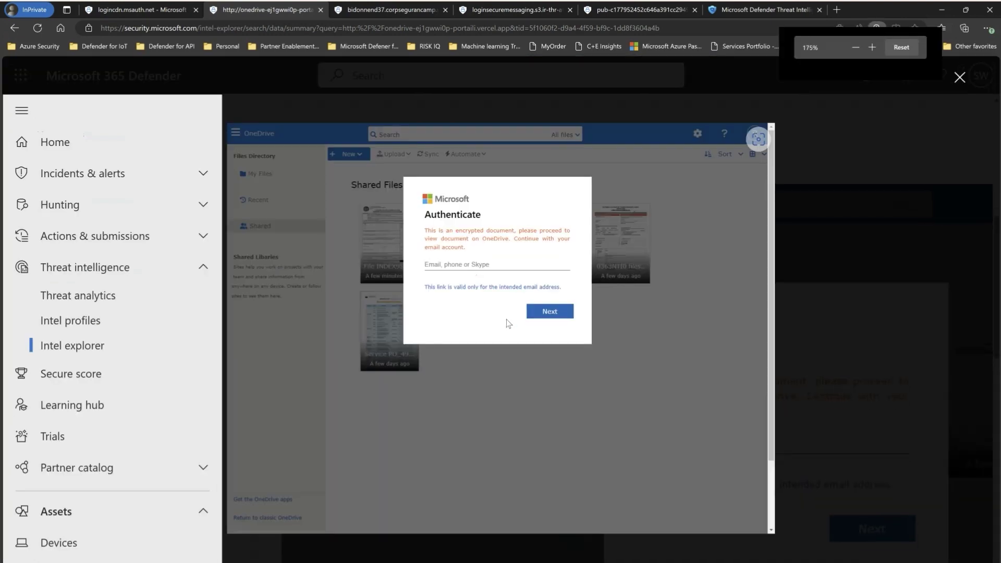
pyautogui.click(335, 199)
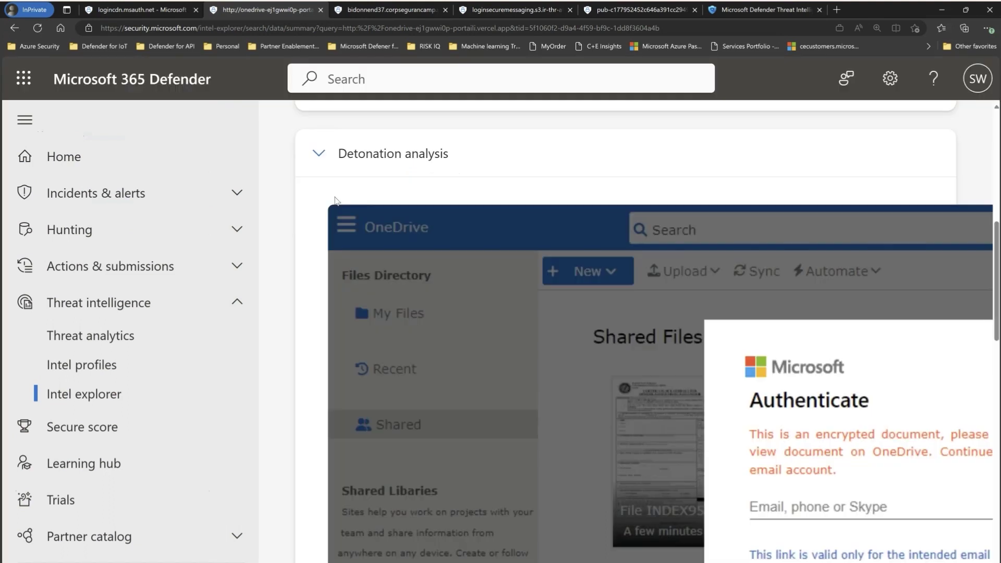
# Reduce the page zoom, reopen the enlarged detonation screenshot to inspect the Microsoft-branded email request, and close it.
pyautogui.scroll(-1, 662, 297)
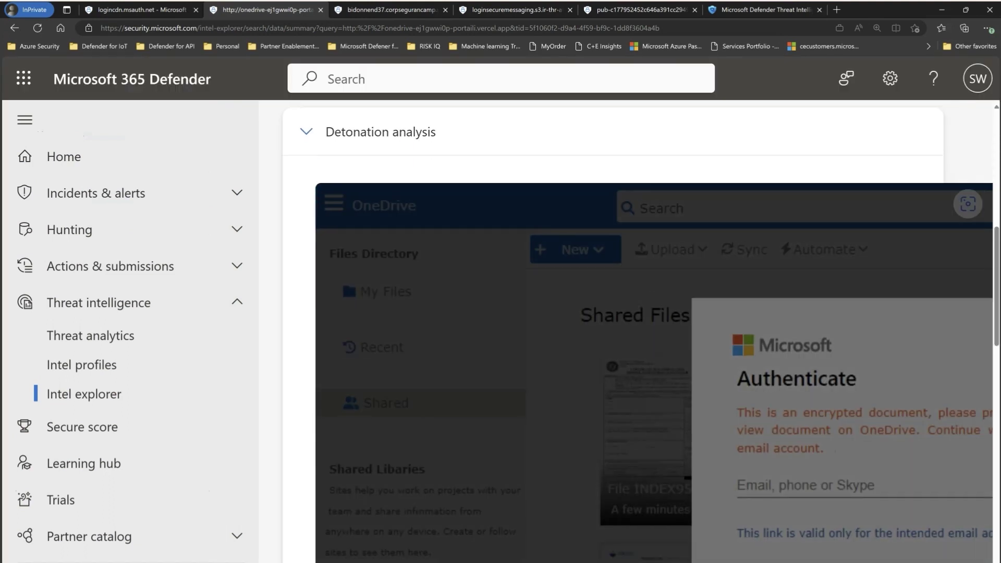
pyautogui.hscroll(1, 632, 336)
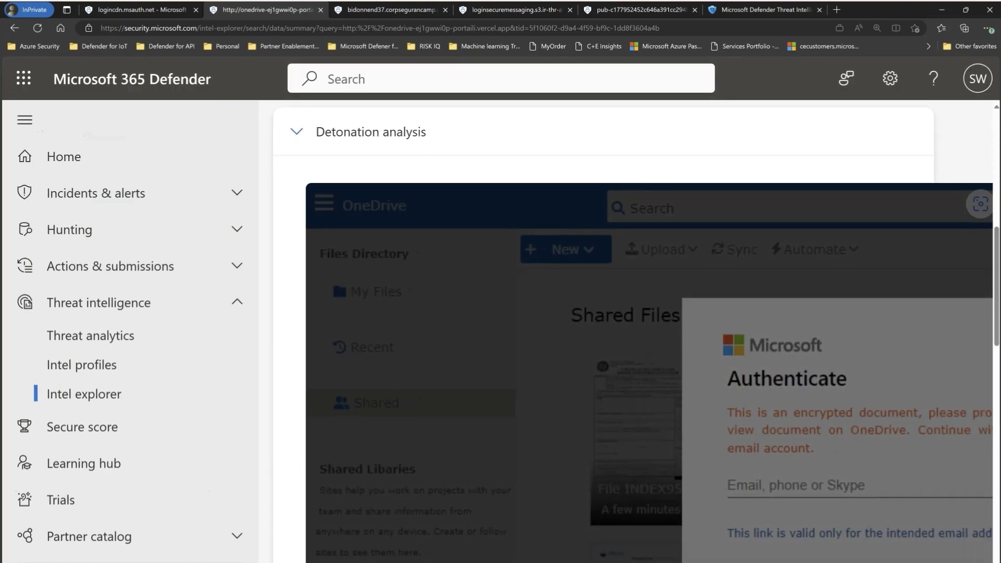
pyautogui.scroll(1, 679, 298)
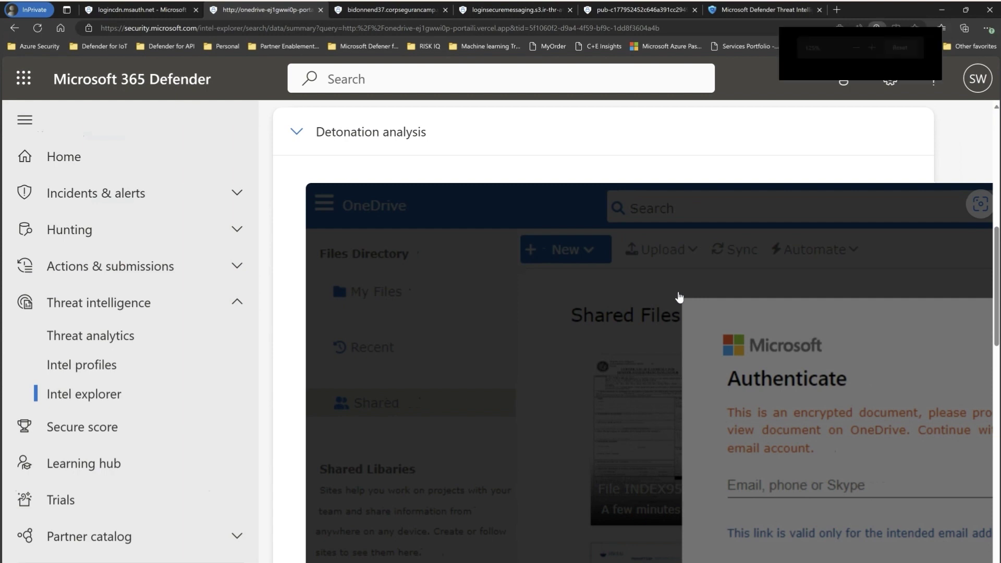
pyautogui.scroll(-2, 679, 297)
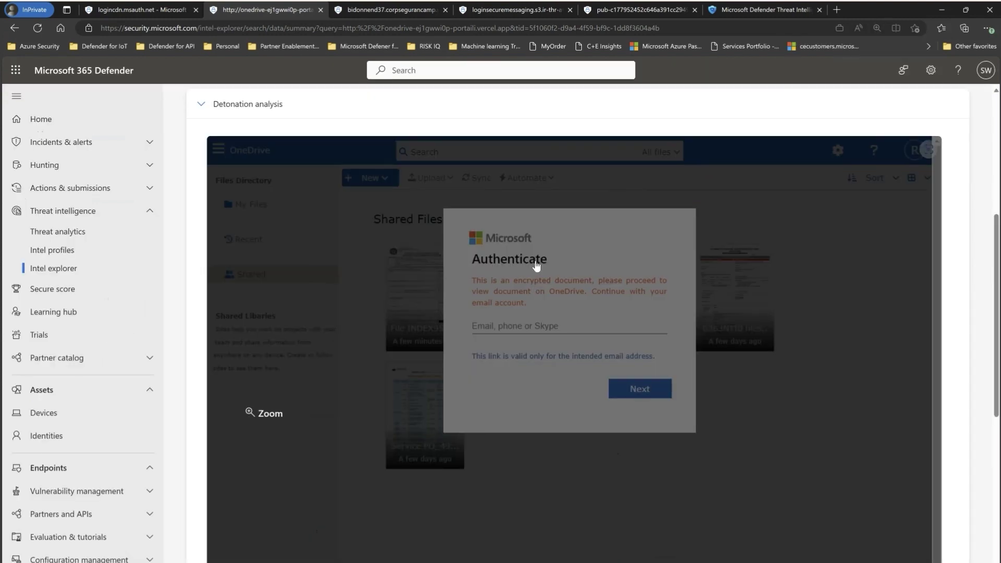
pyautogui.click(257, 413)
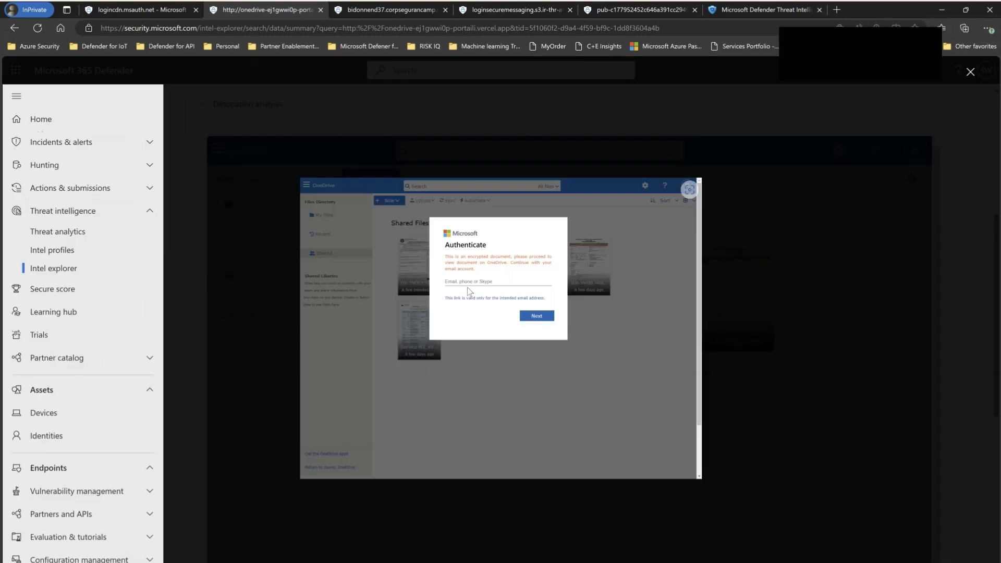
pyautogui.scroll(2, 468, 286)
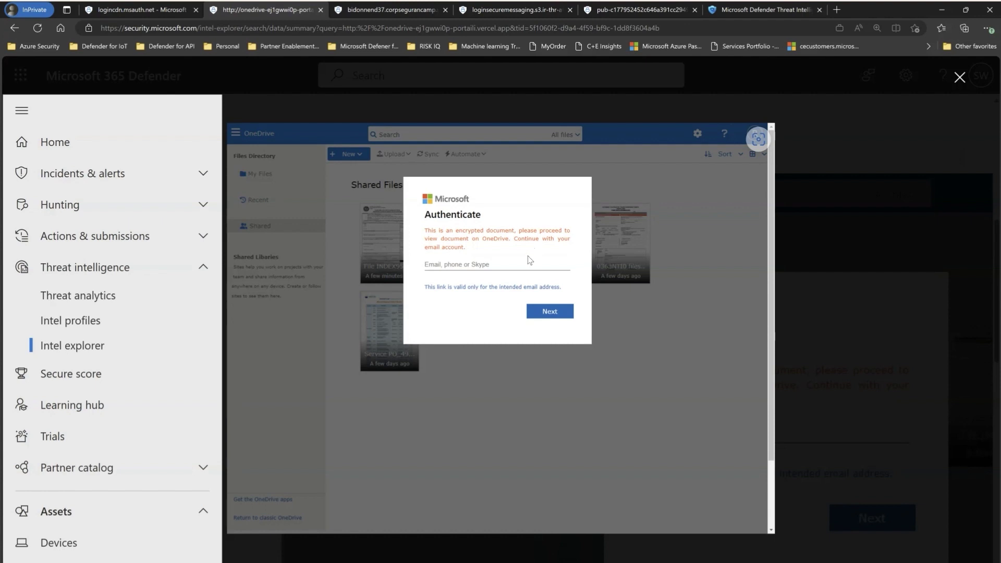
pyautogui.hotkey('ctrl', '-')
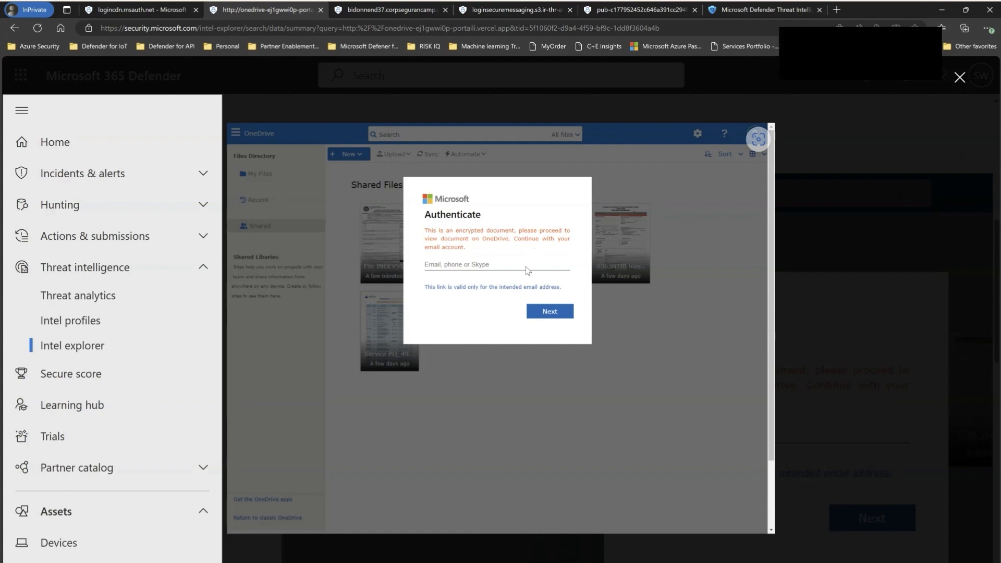
pyautogui.hotkey('ctrl', '-')
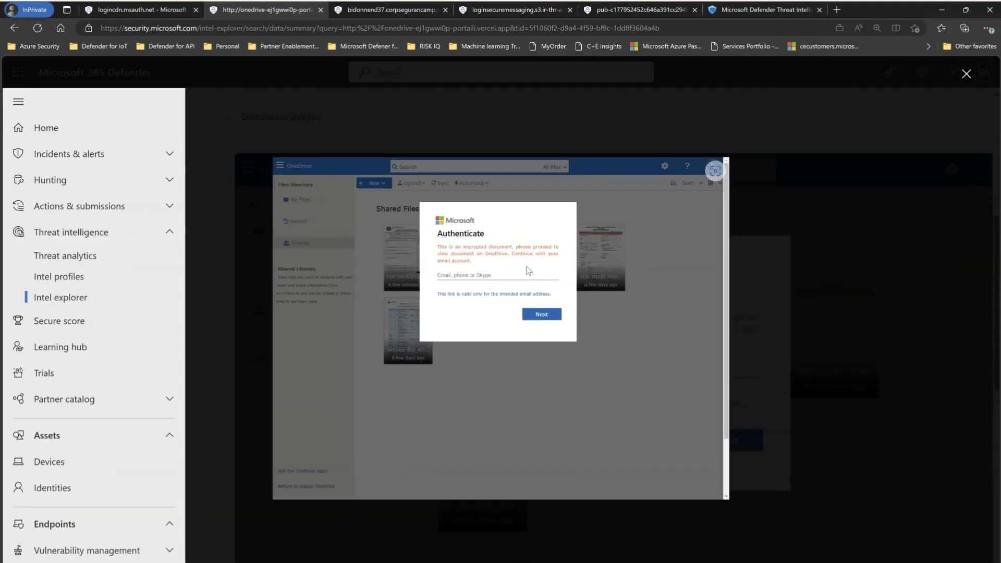
pyautogui.click(971, 73)
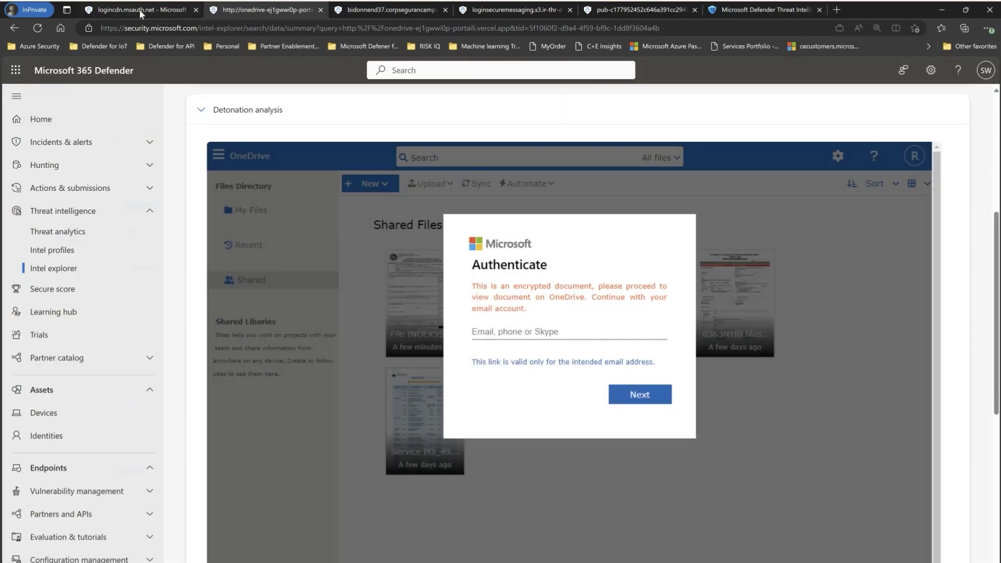
# Return to the logincdn.msauth.net host pairs, highlight the hostname in the page title, and review the parent hostnames referencing it.
pyautogui.click(139, 10)
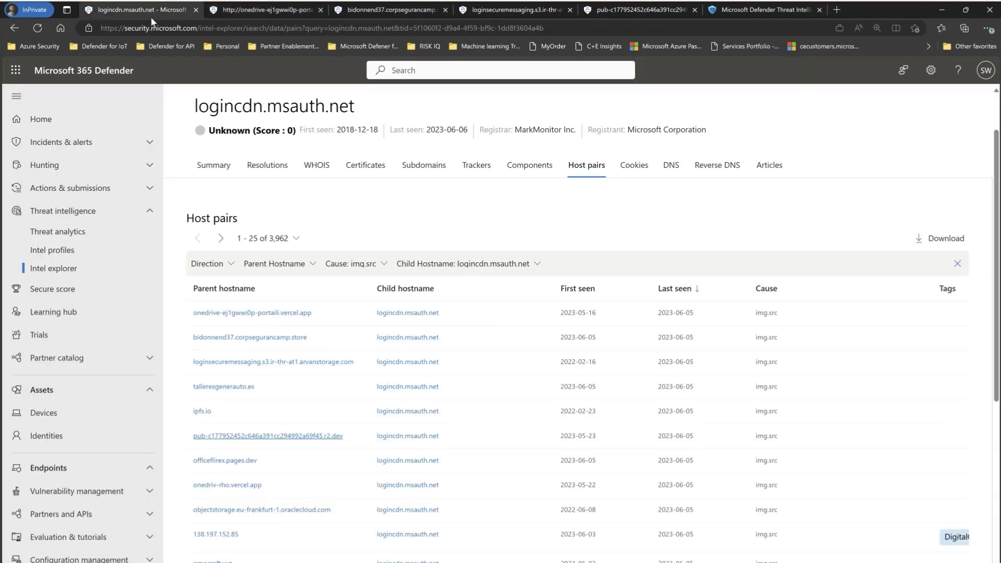
pyautogui.scroll(2, 339, 266)
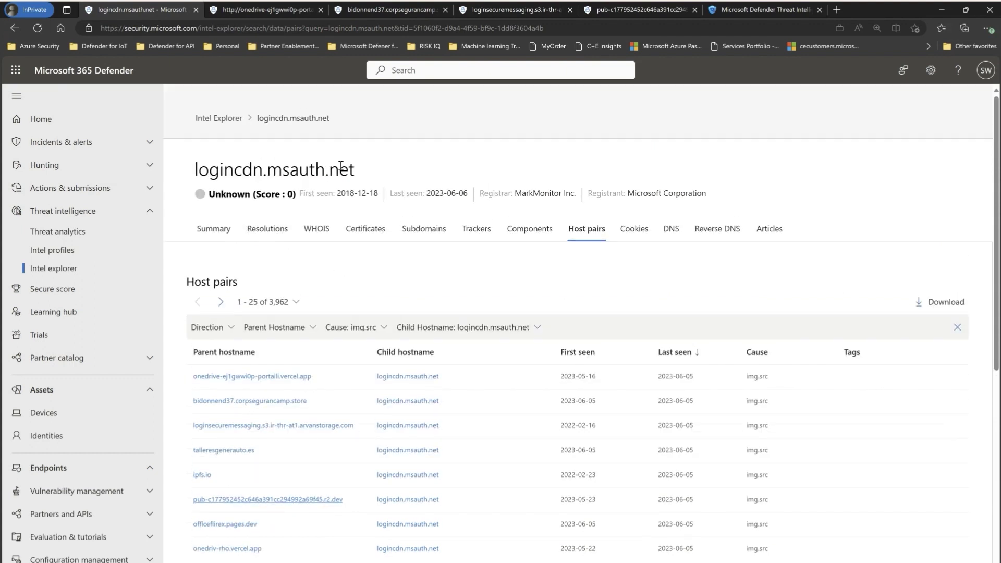
pyautogui.moveTo(374, 173); pyautogui.dragTo(194, 170)
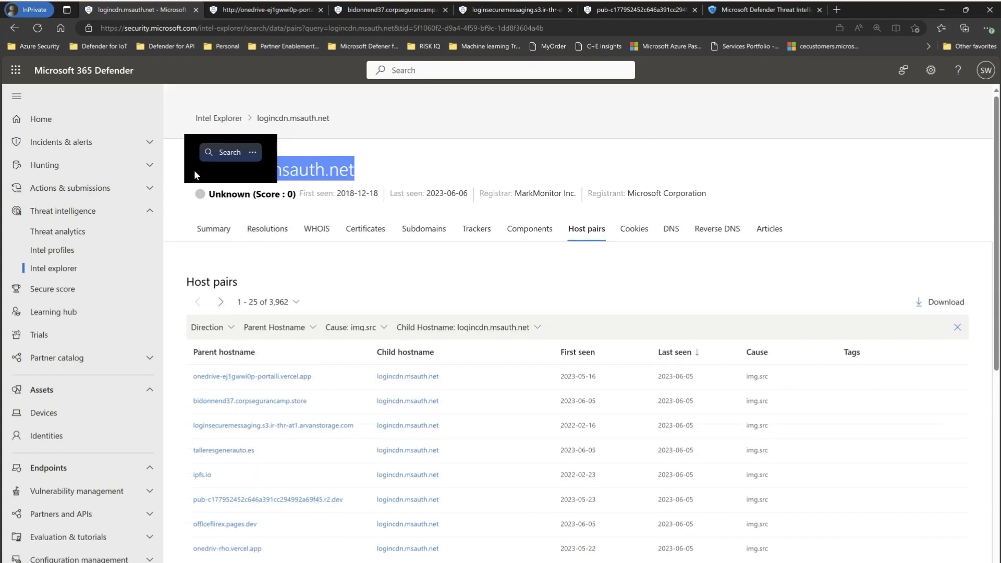
pyautogui.scroll(-2, 375, 271)
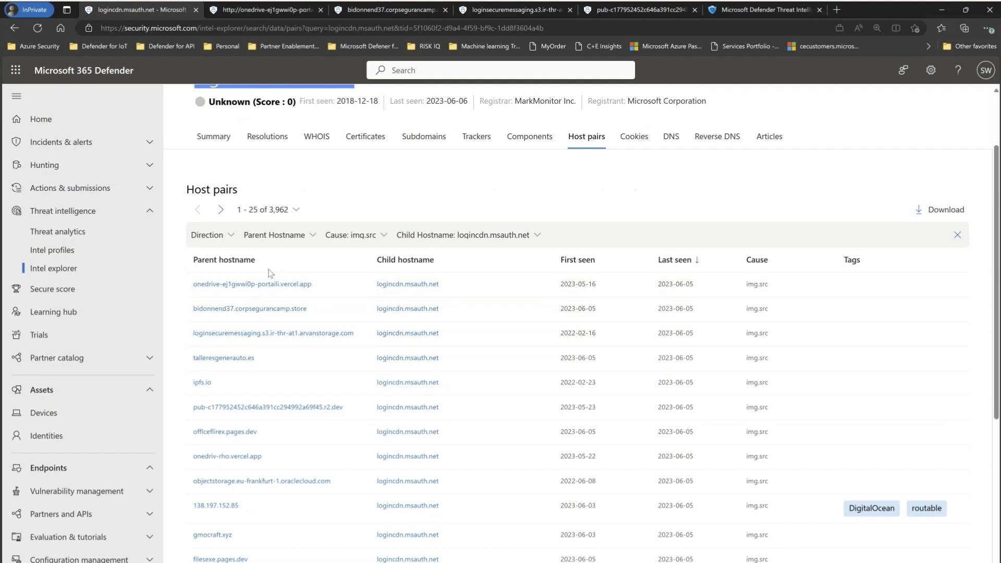
# Examine the available cause types in the host pairs' Cause filter and dismiss the list without choosing another cause.
pyautogui.click(374, 237)
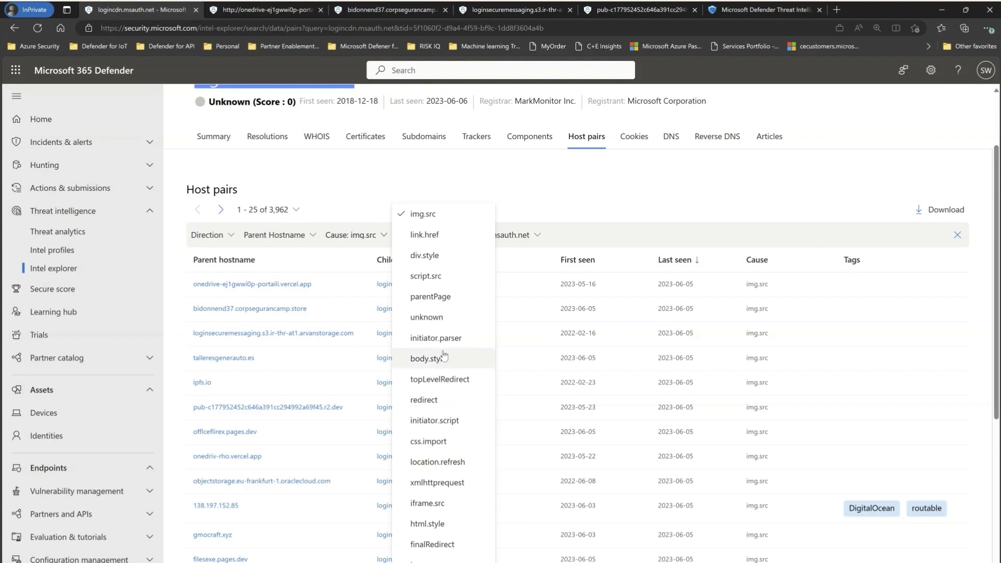
pyautogui.click(572, 197)
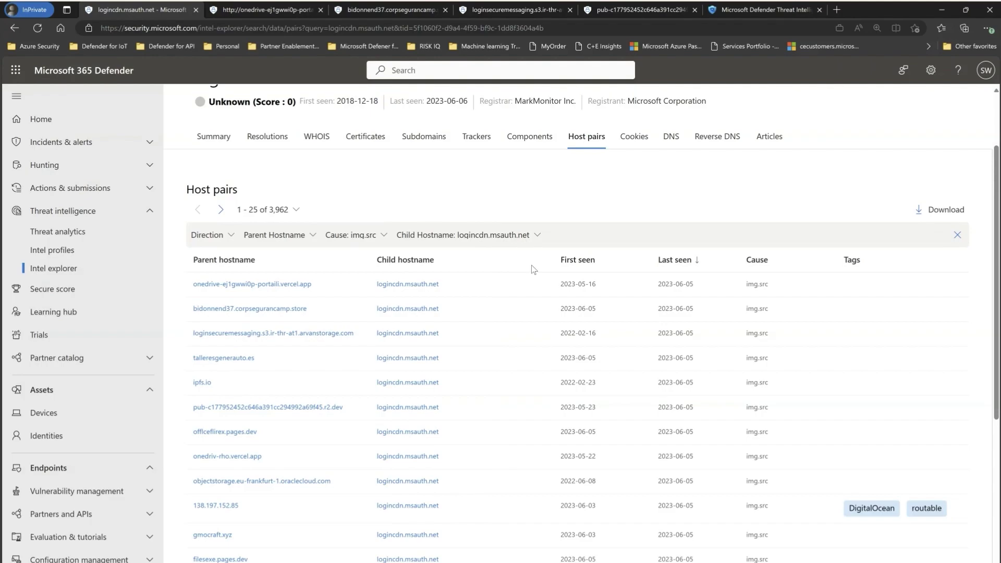
pyautogui.scroll(3, 530, 265)
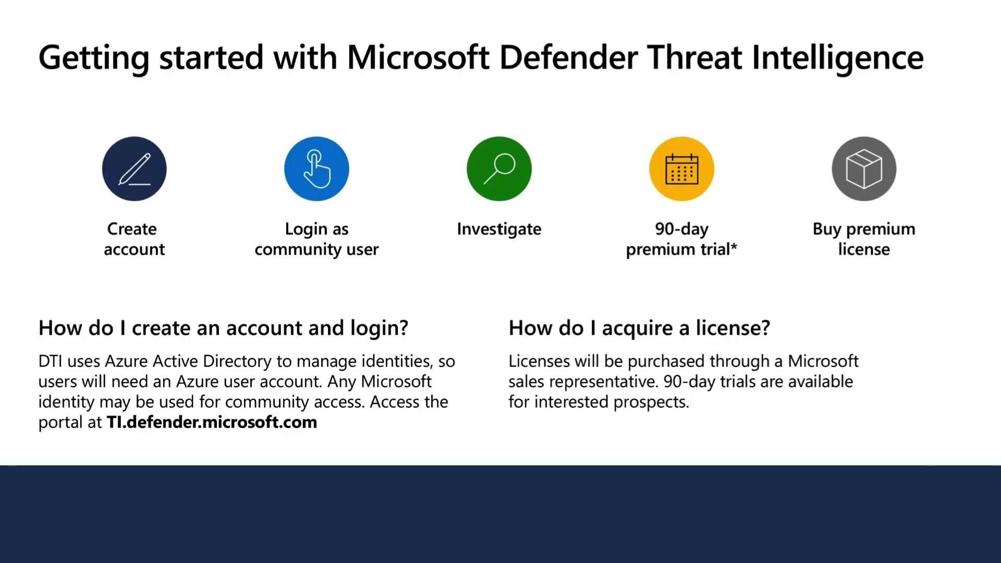